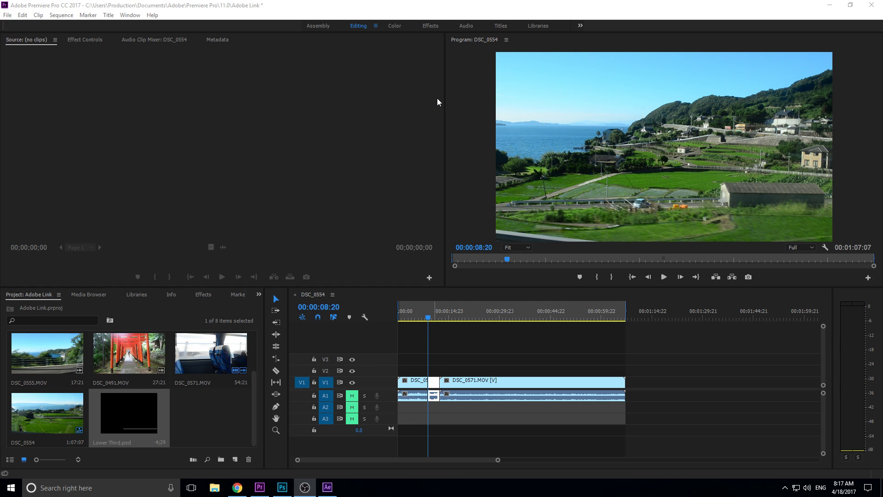
After glancing at the Color workspace, add a default still title named Title 01, then close the Titler
click(395, 26)
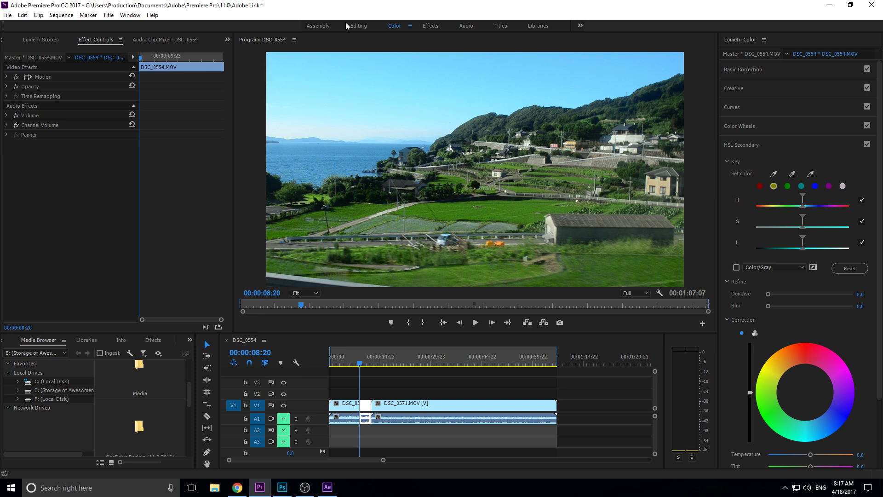
click(364, 28)
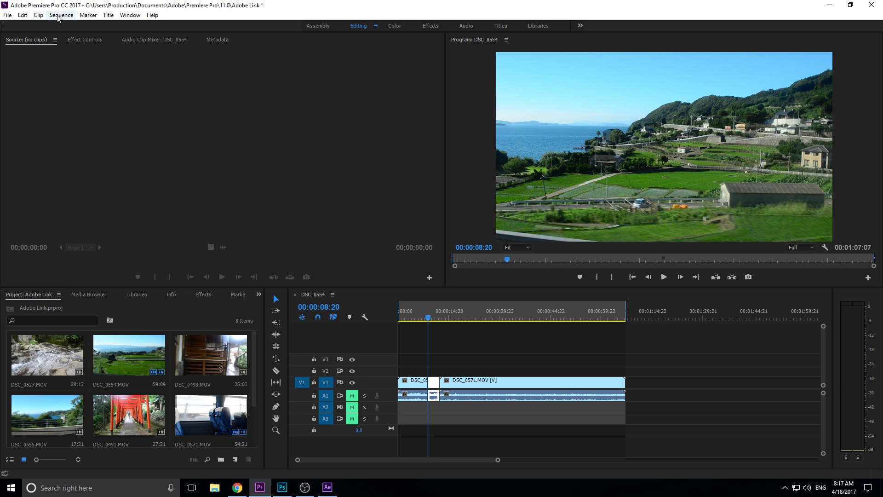
click(110, 16)
mouse_move(127, 39)
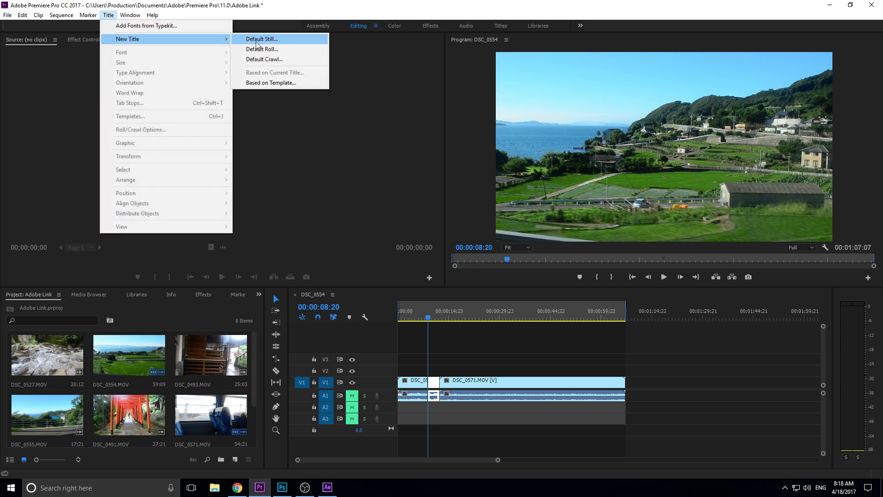
click(261, 40)
click(442, 283)
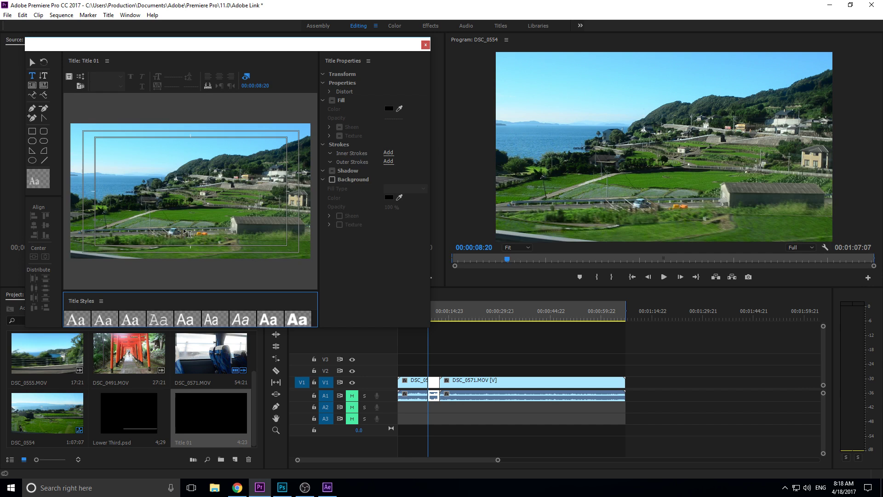
click(425, 45)
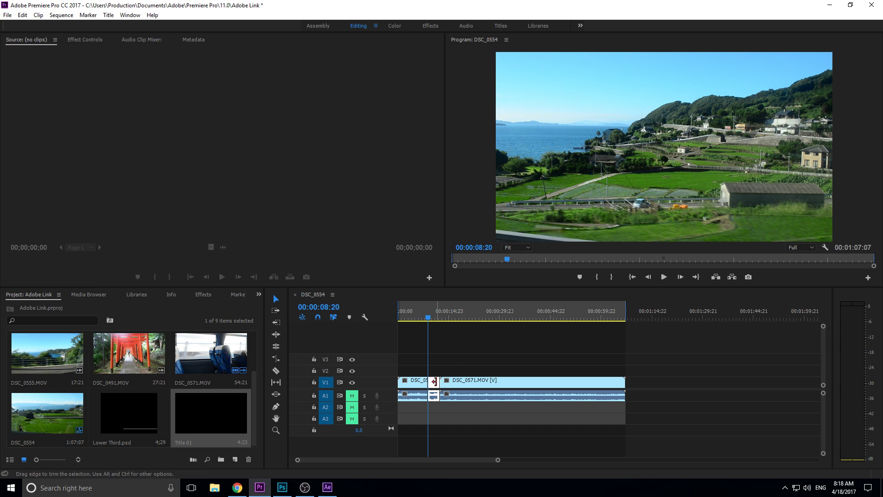
Replace the short DSC_0554 video clip with an After Effects composition
right_click(433, 389)
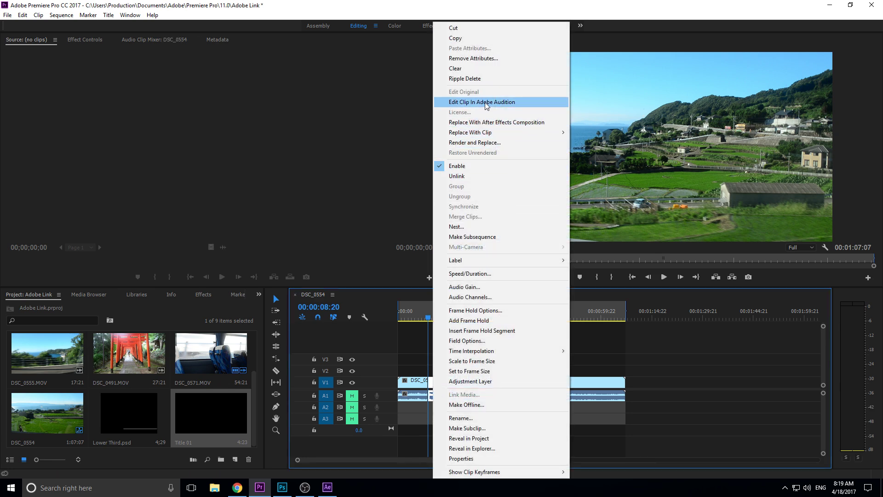
click(412, 361)
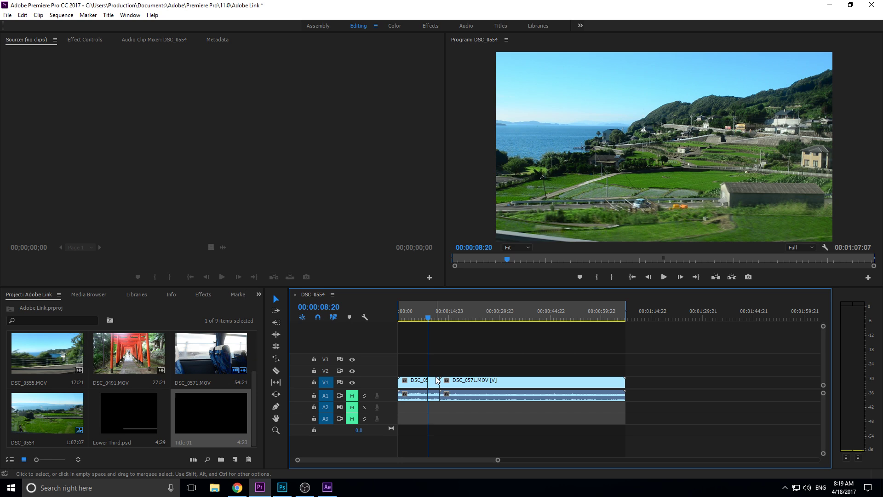
right_click(434, 386)
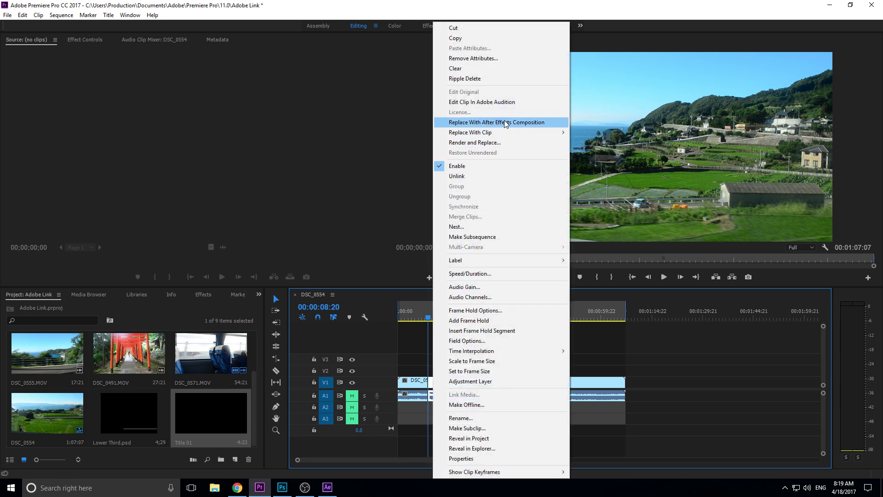
click(554, 126)
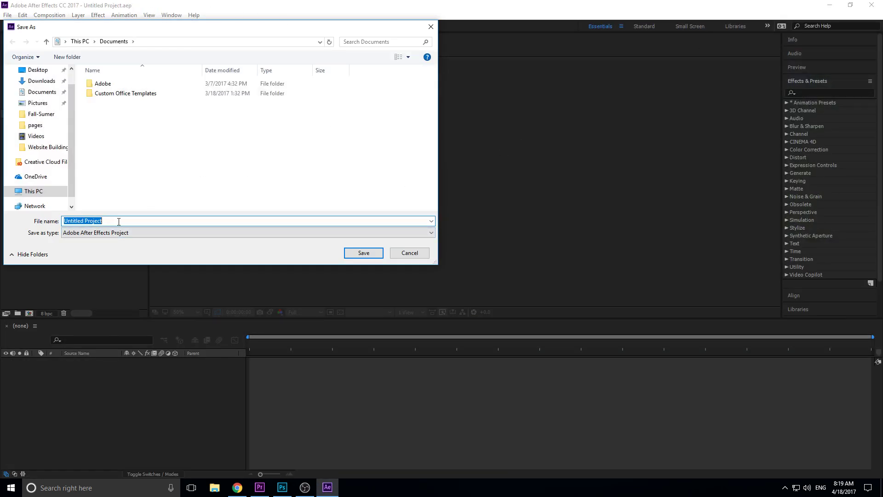
Save the After Effects project as tutorial and preview the comp up to 0:00:01:17
text(tutorial)
key(Return)
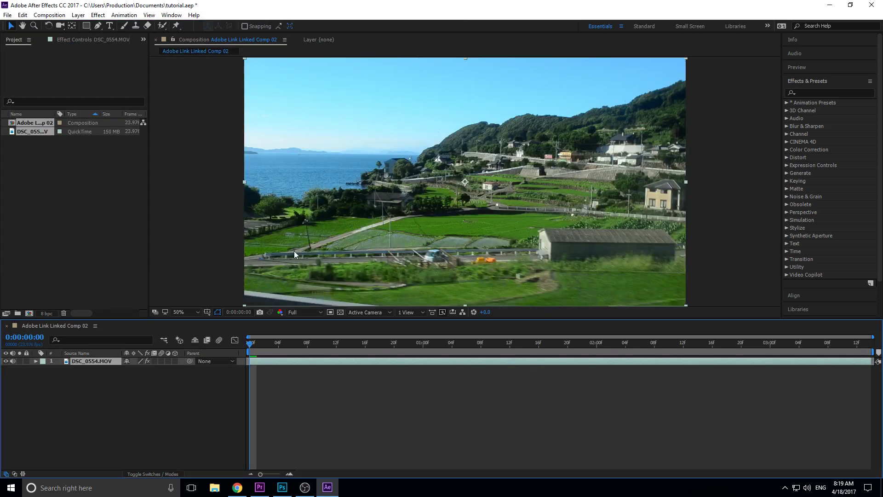
drag(496, 4, 435, 3)
drag(258, 342, 545, 354)
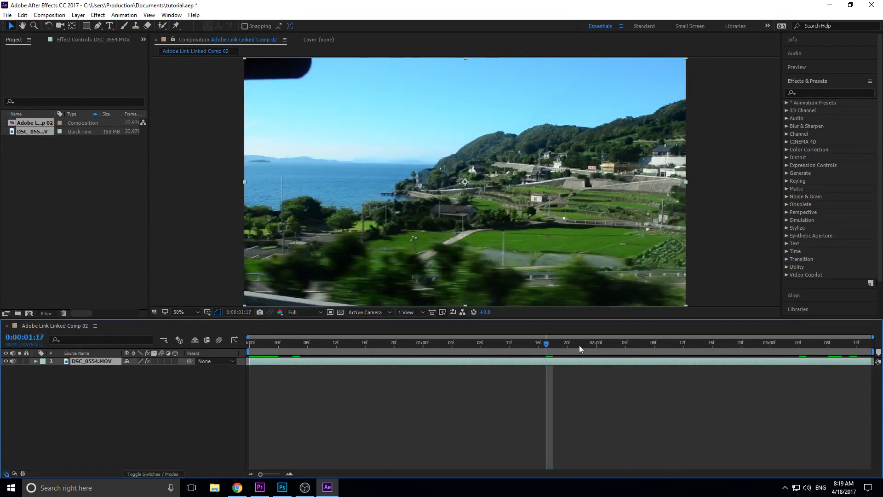
Minimize, restore and reposition the After Effects window so Premiere shows behind it
click(829, 5)
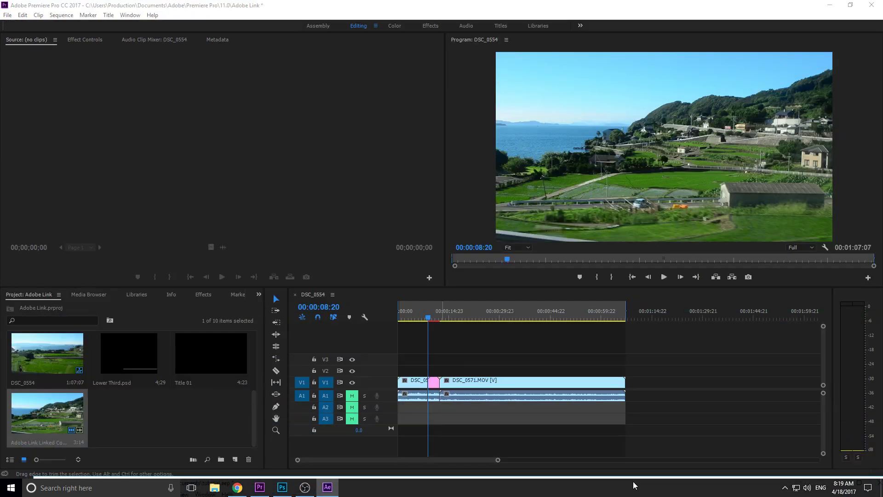
click(327, 487)
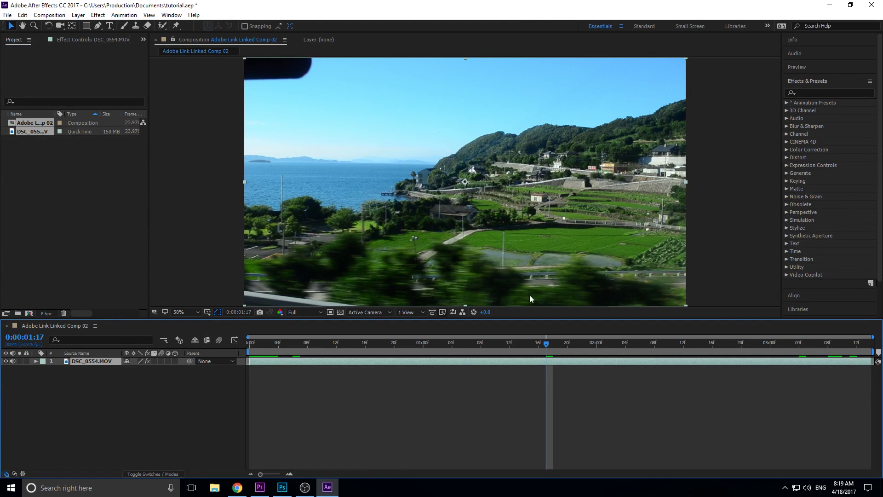
drag(507, 5, 463, 449)
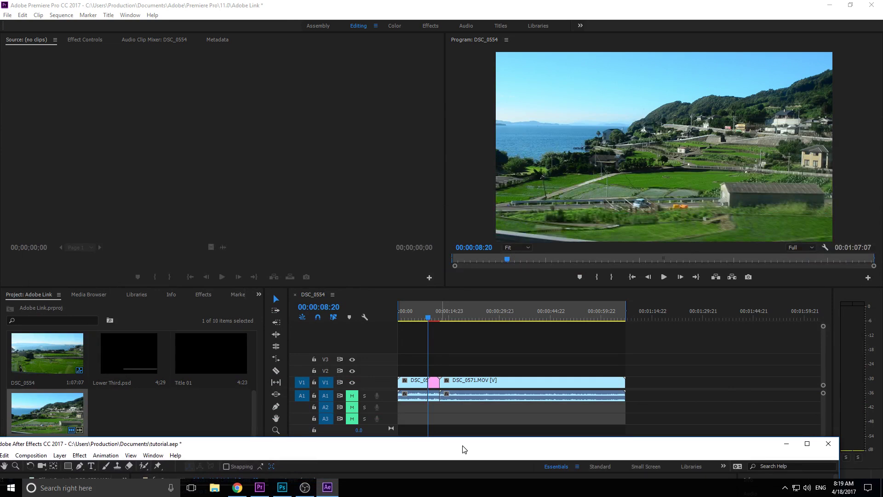
drag(463, 448, 466, 452)
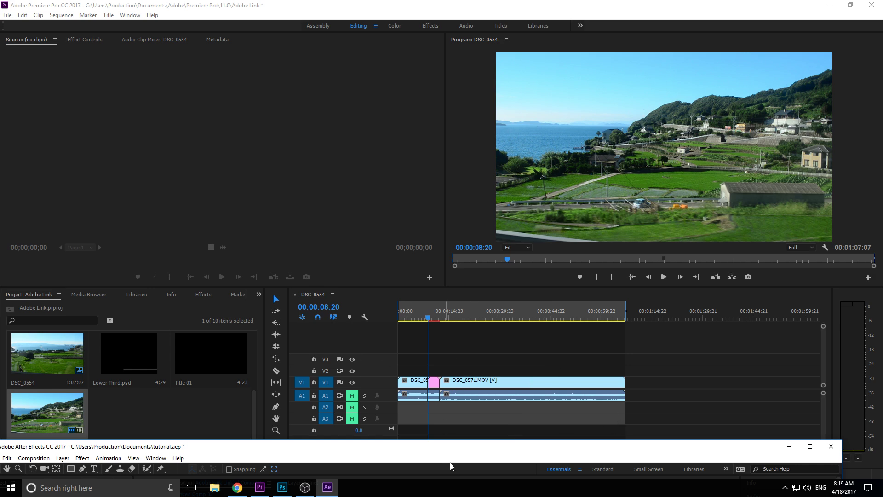
drag(455, 457, 478, 434)
Replace DSC_0571.MOV with an After Effects composition, then return to Linked Comp 02
right_click(506, 386)
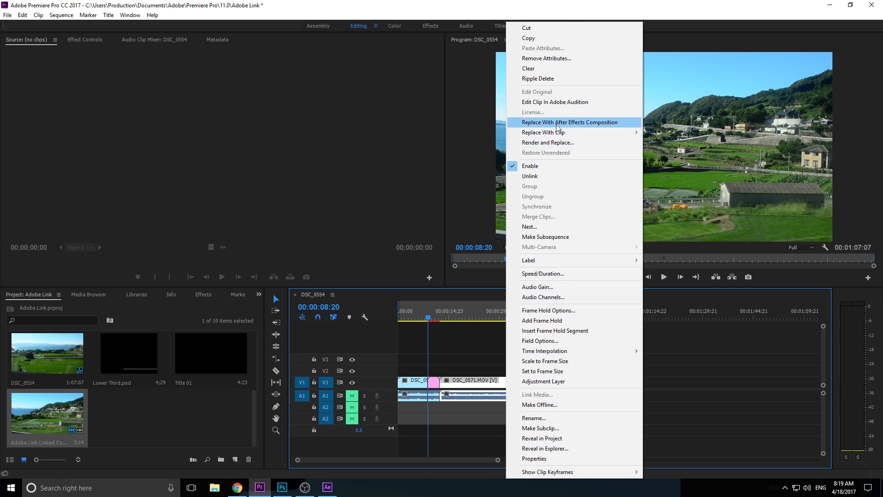
click(557, 124)
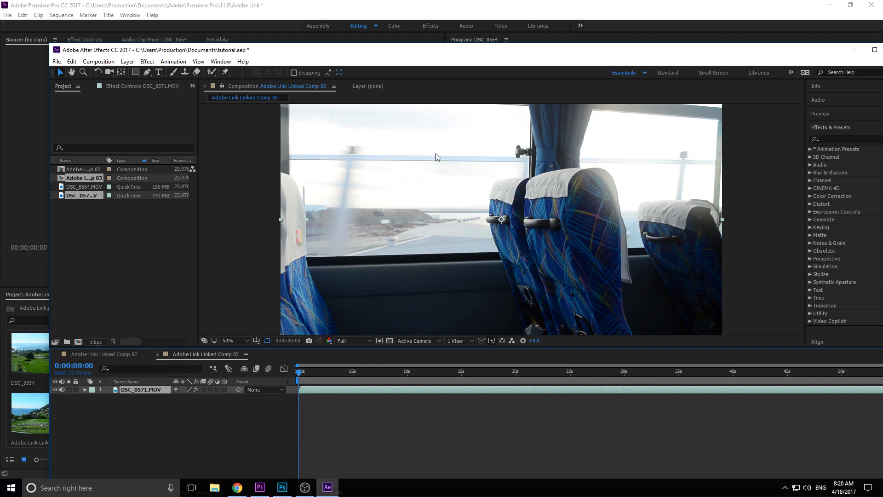
drag(620, 59, 597, 65)
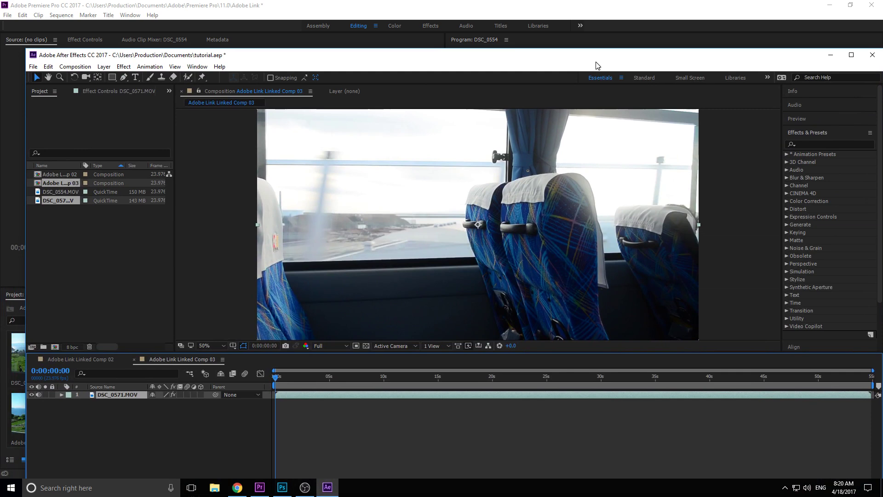
click(98, 362)
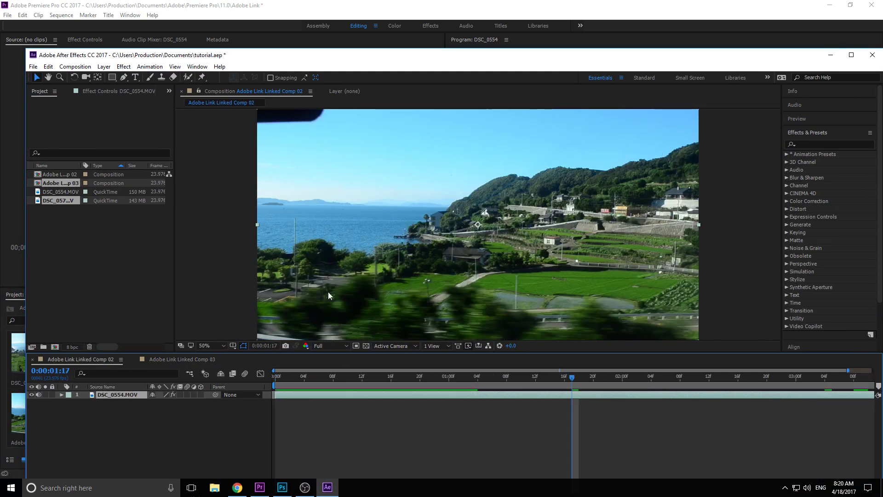
drag(559, 56, 489, 2)
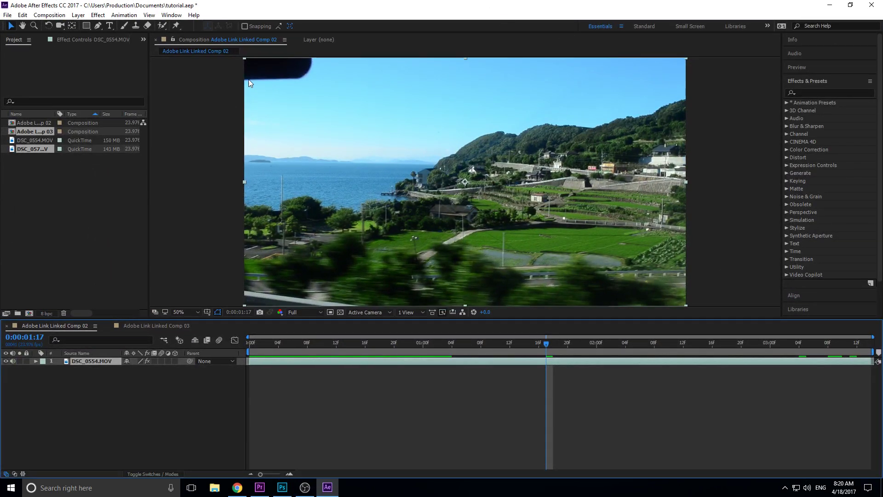
Move Comp 02's current time to 0:00:00:08 and switch over to Photoshop
drag(328, 346, 310, 328)
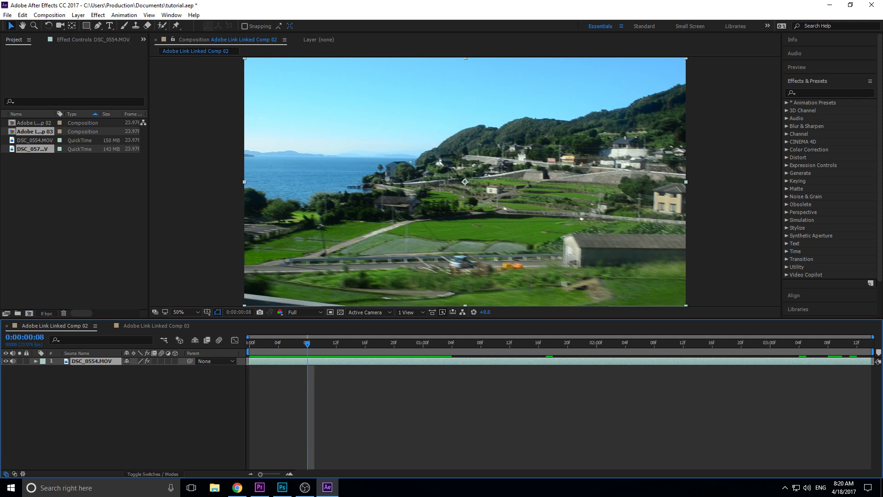
key(alt+Tab)
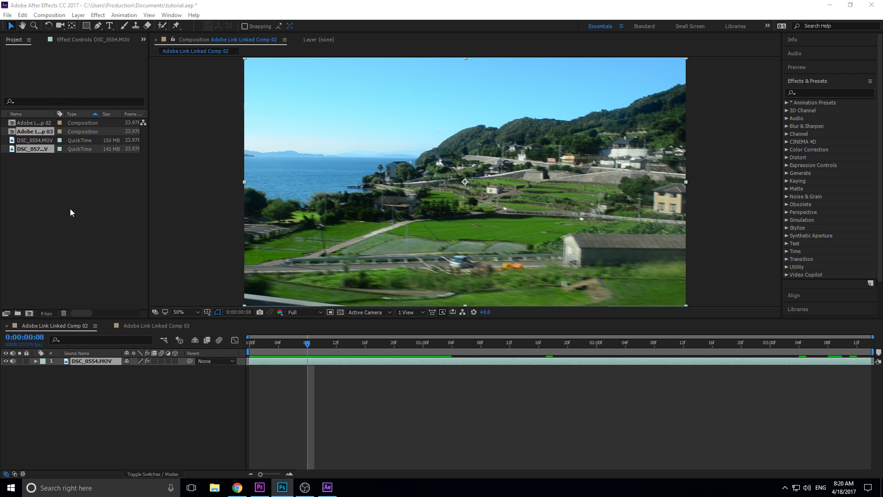
Draw a rectangular mask on the DSC_0554.MOV footage, then delete it
click(86, 26)
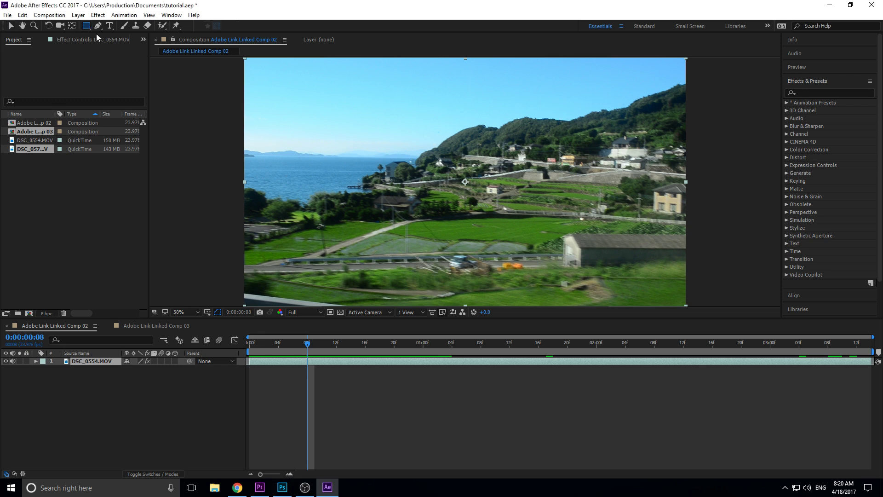
mouse_move(517, 251)
mouse_down()
mouse_move(575, 278)
mouse_move(687, 275)
mouse_up()
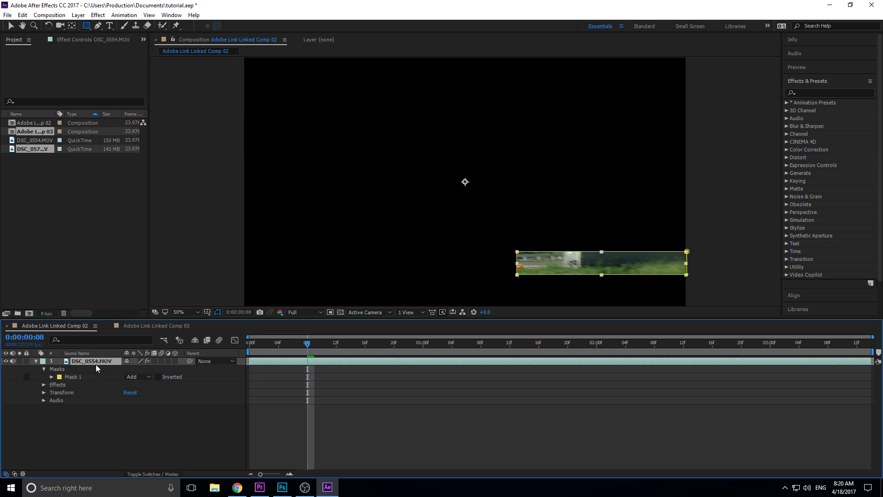
key(Delete)
click(175, 165)
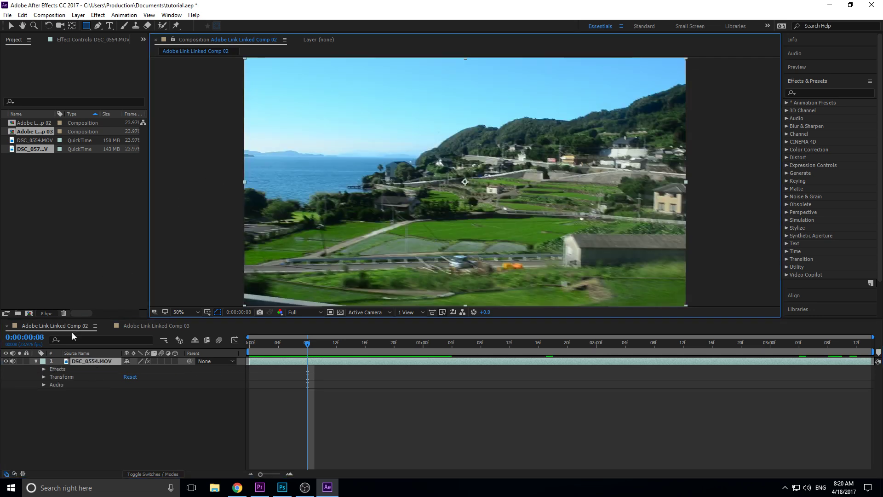
click(98, 363)
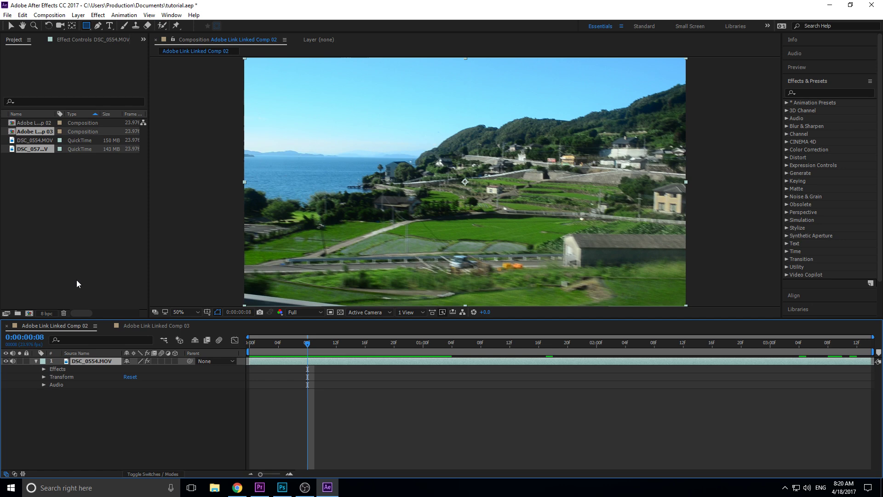
Add a new shape layer, draw a rectangle on it, then delete that rectangle
click(10, 17)
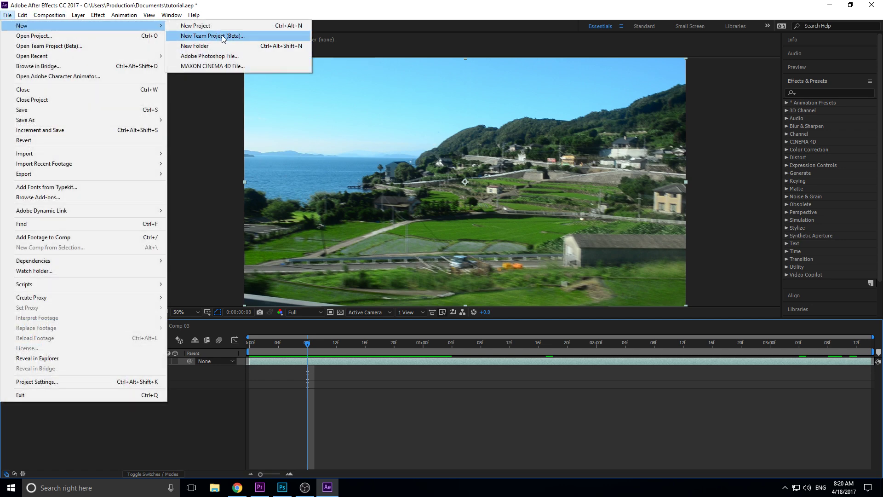
mouse_move(84, 15)
mouse_move(221, 26)
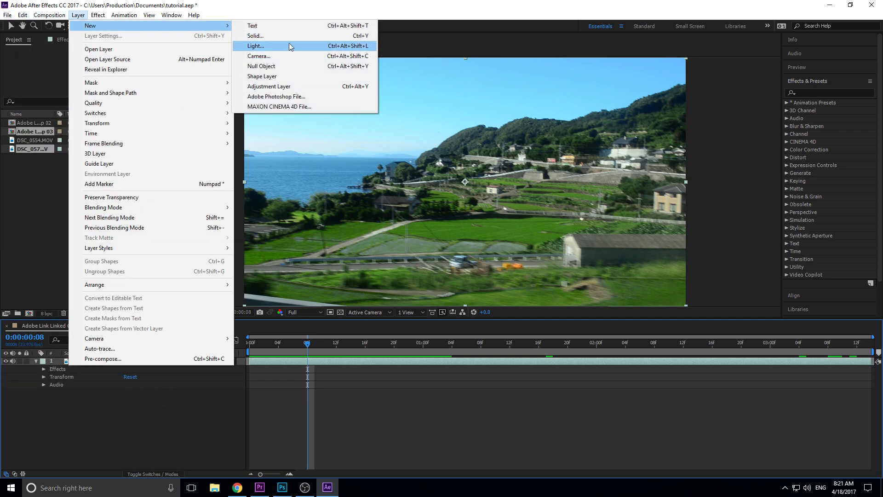
click(290, 76)
key(q)
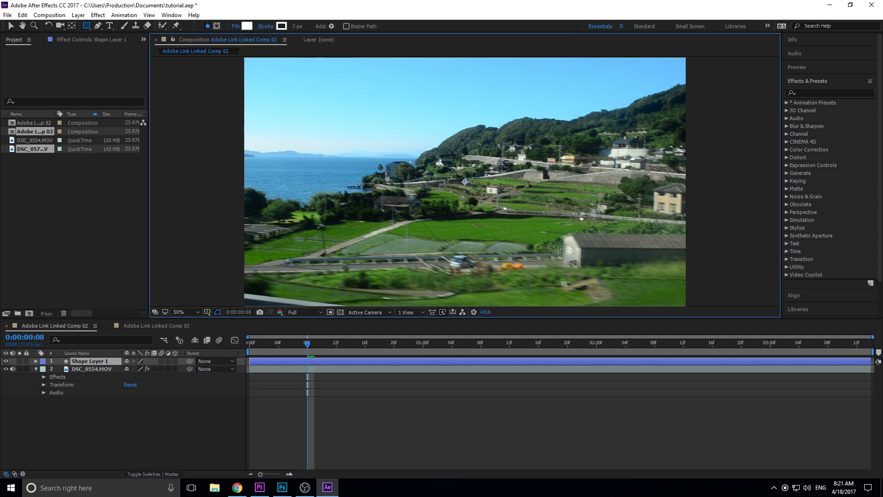
mouse_move(534, 249)
mouse_down()
mouse_move(674, 299)
mouse_move(680, 274)
mouse_up()
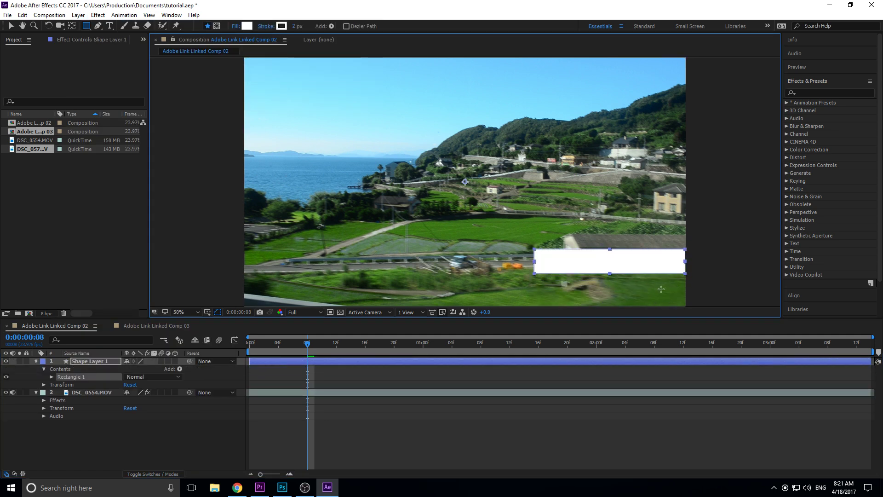
key(Delete)
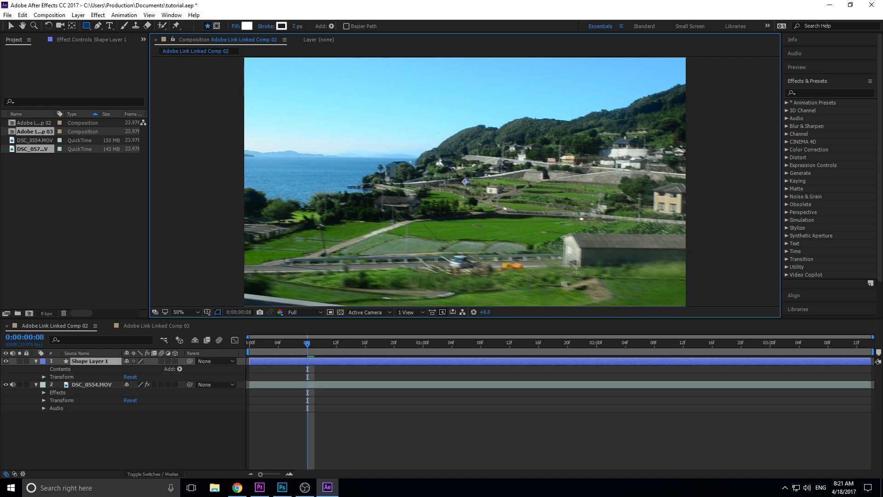
Import Desktop/Lower Third.psd as merged footage and place it in Comp 02 below Shape Layer 1
right_click(54, 197)
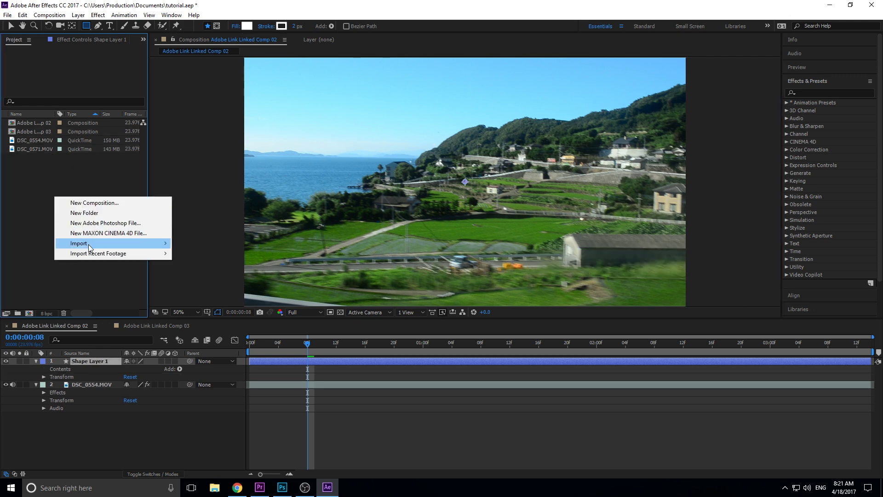
mouse_move(156, 243)
click(197, 248)
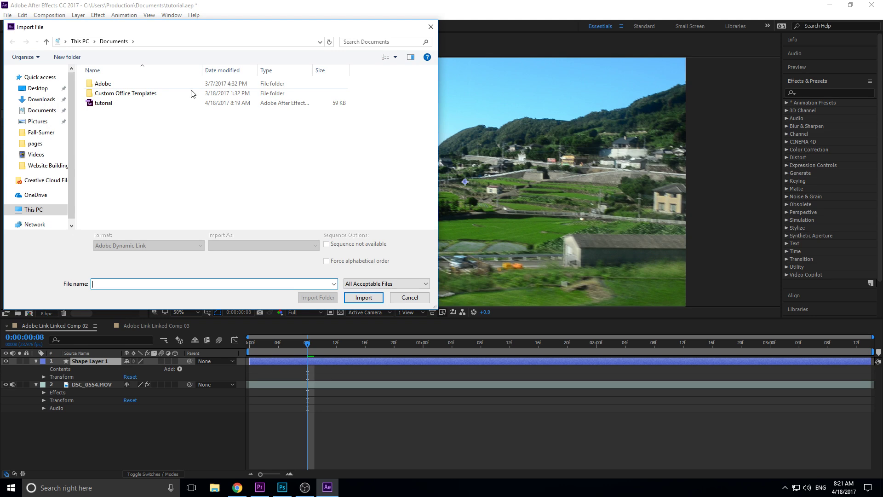
click(37, 87)
click(362, 115)
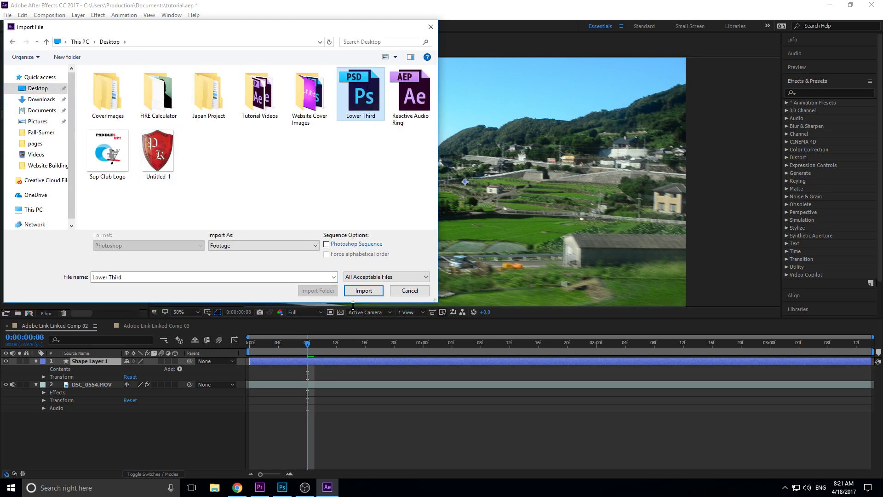
click(363, 290)
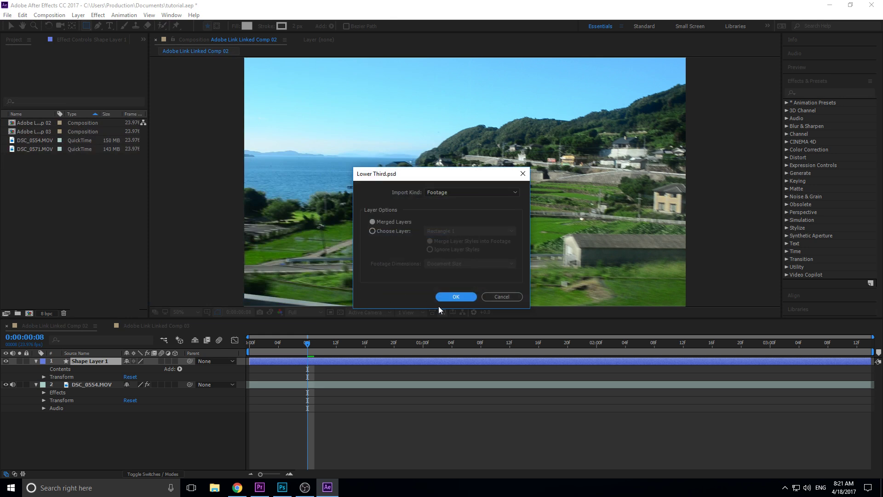
click(451, 297)
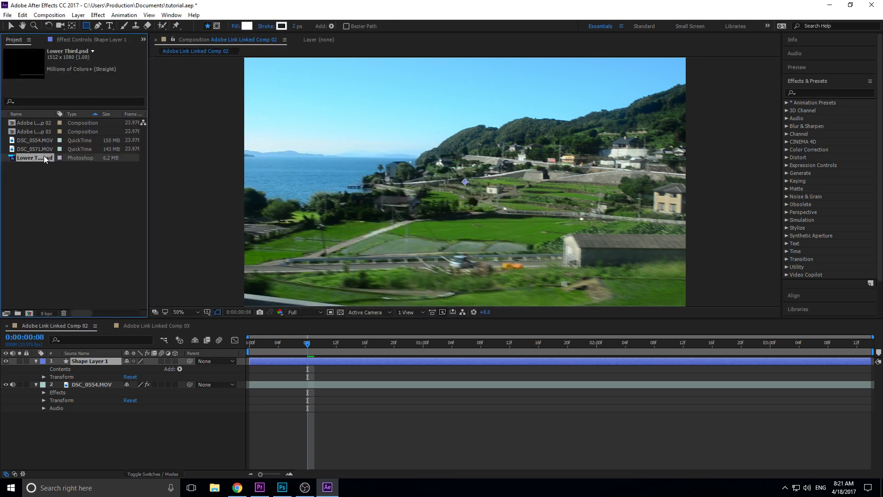
drag(45, 159, 113, 369)
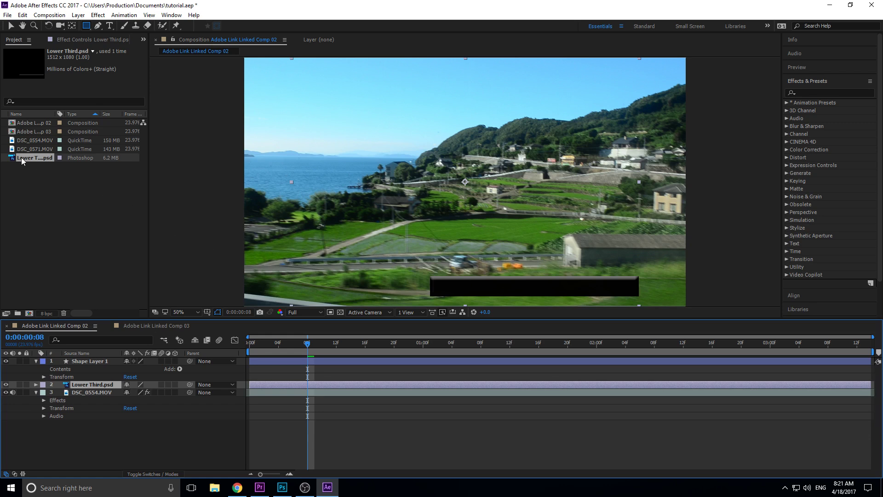
drag(510, 6, 490, 113)
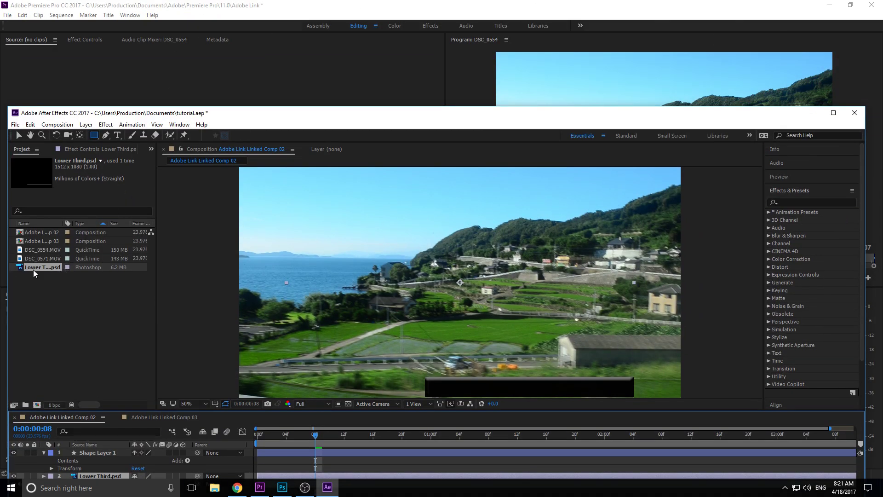
Add Lower Third.psd to Linked Comp 03 above the footage, then edit the original in Photoshop
double_click(474, 115)
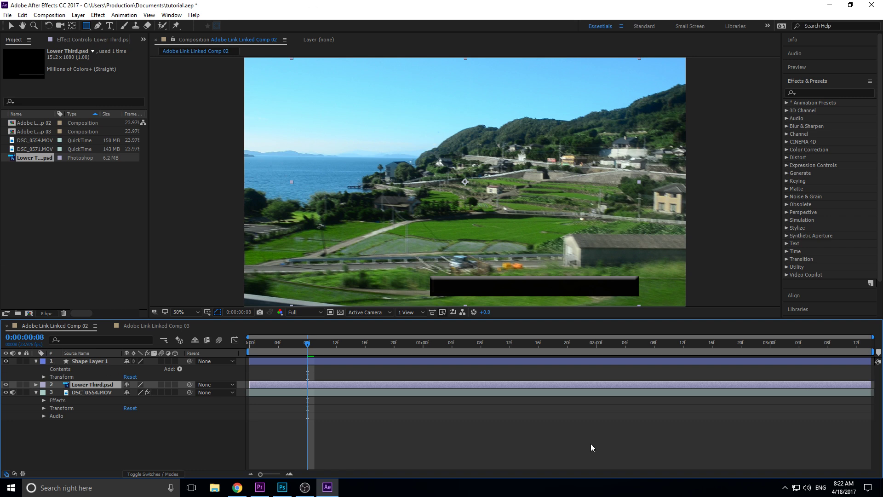
click(135, 326)
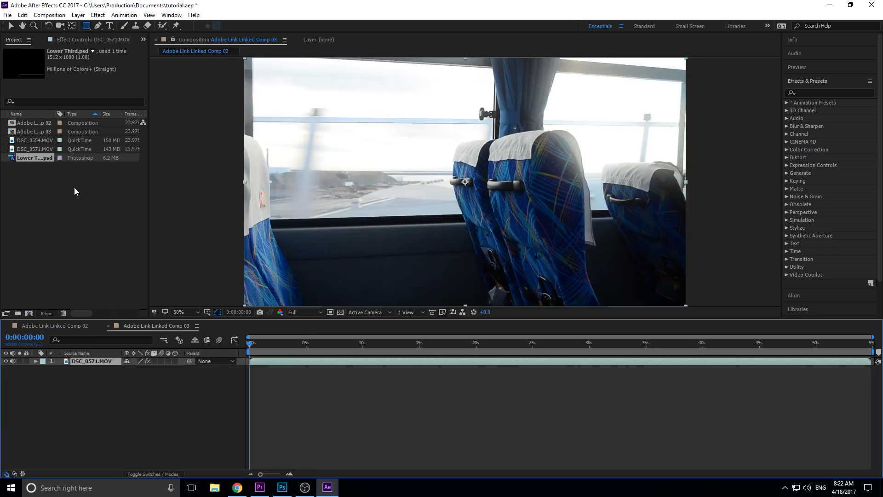
drag(31, 156, 105, 363)
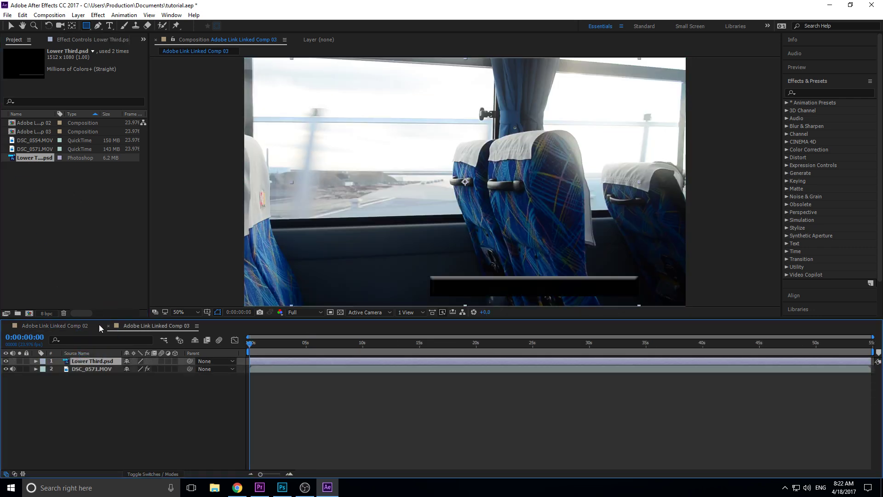
click(77, 329)
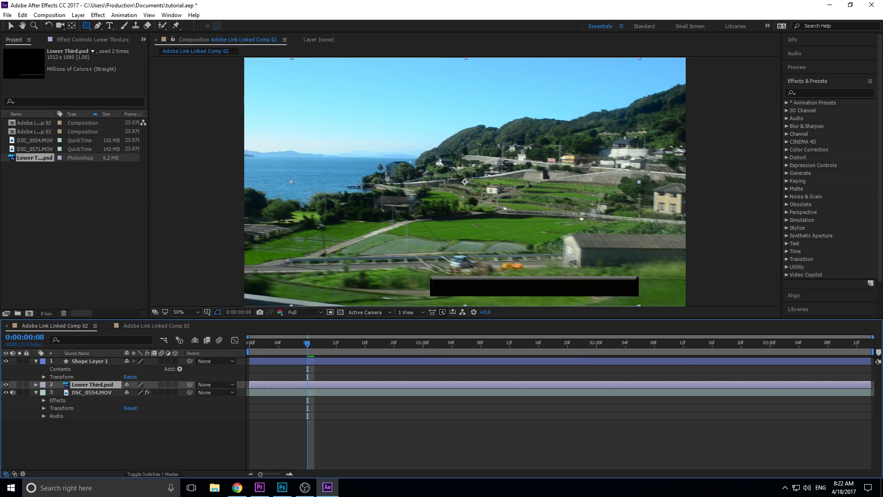
key(ctrl+e)
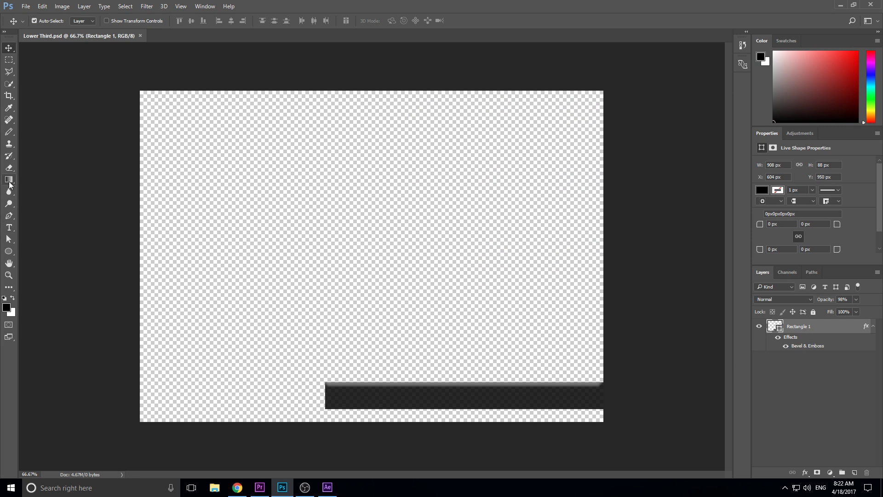
Rasterize the lower-third bar and fill it with pure red #ff0000 using the Paint Bucket
drag(9, 181, 51, 189)
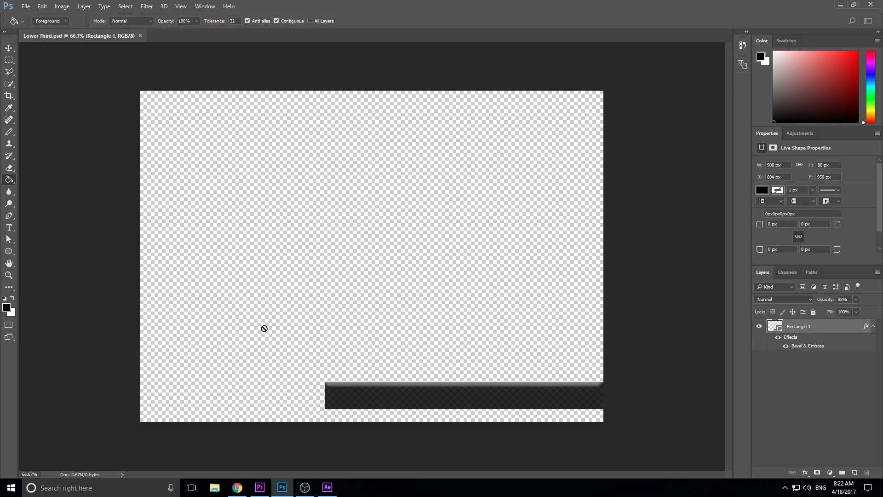
click(364, 400)
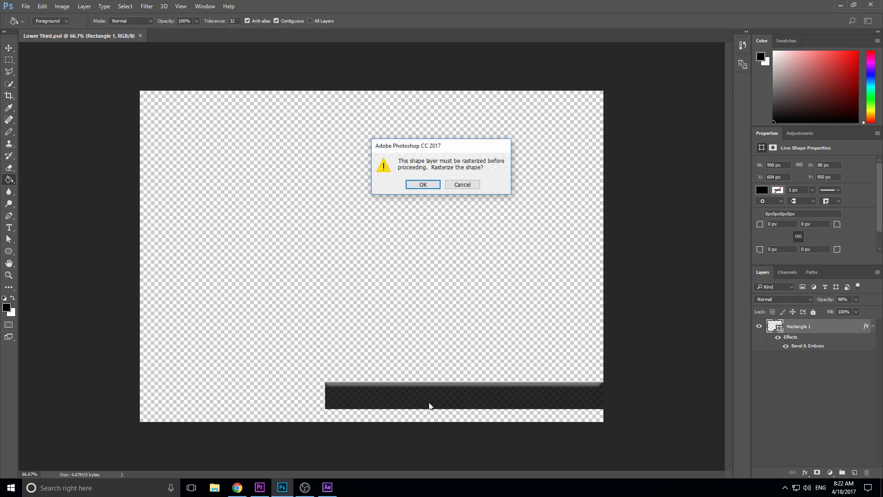
click(423, 184)
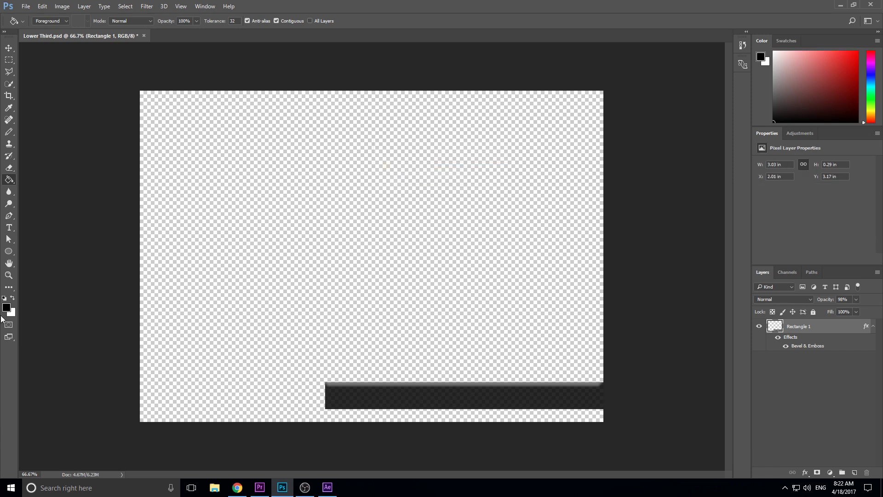
click(6, 307)
drag(405, 216, 448, 110)
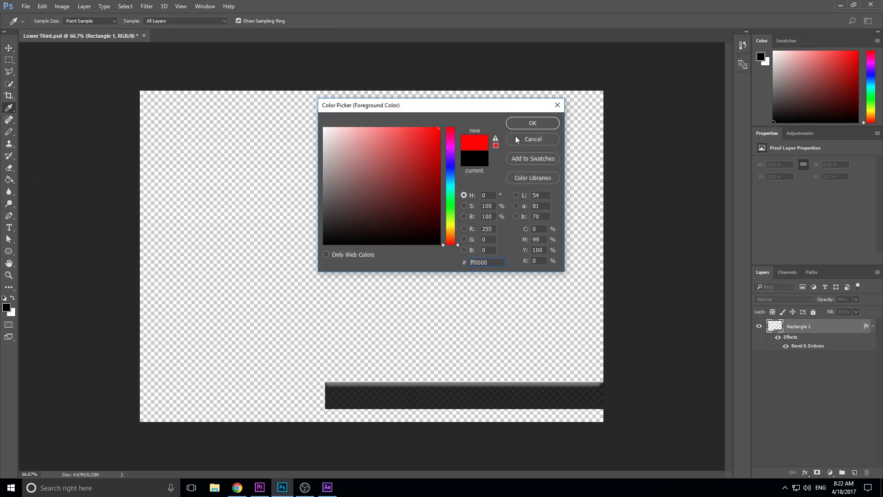
click(532, 123)
click(384, 395)
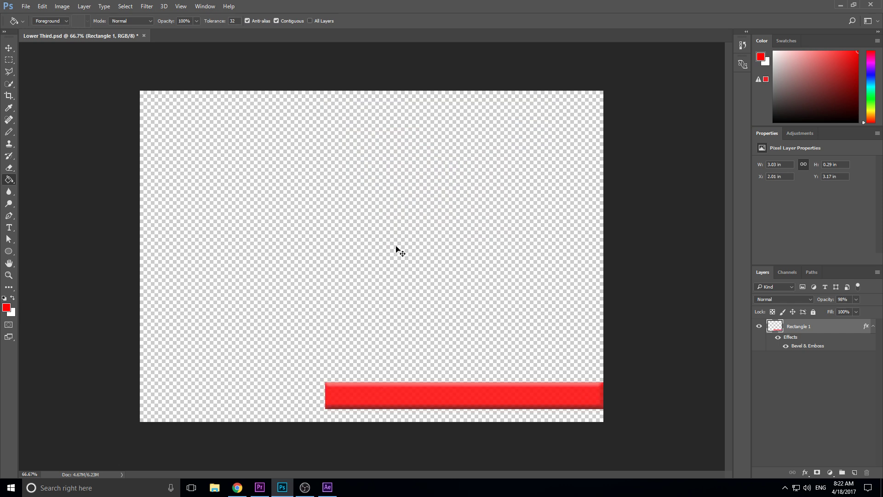
click(25, 6)
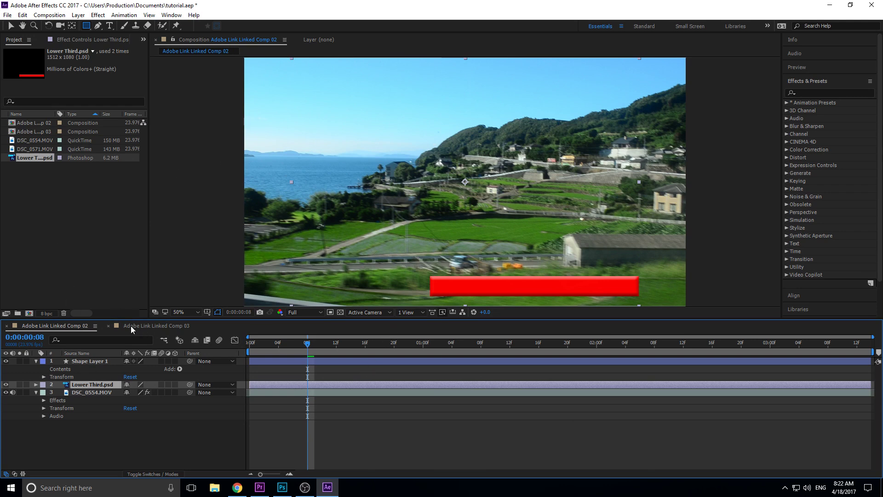
click(131, 328)
click(40, 325)
Return to Premiere Pro and move the playhead to 00:00:10:21 to check the red bar
click(260, 487)
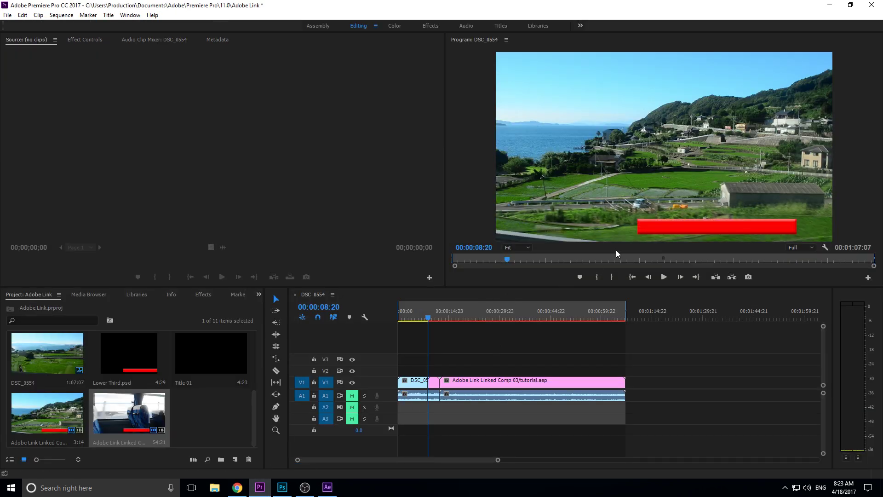
drag(422, 320, 436, 318)
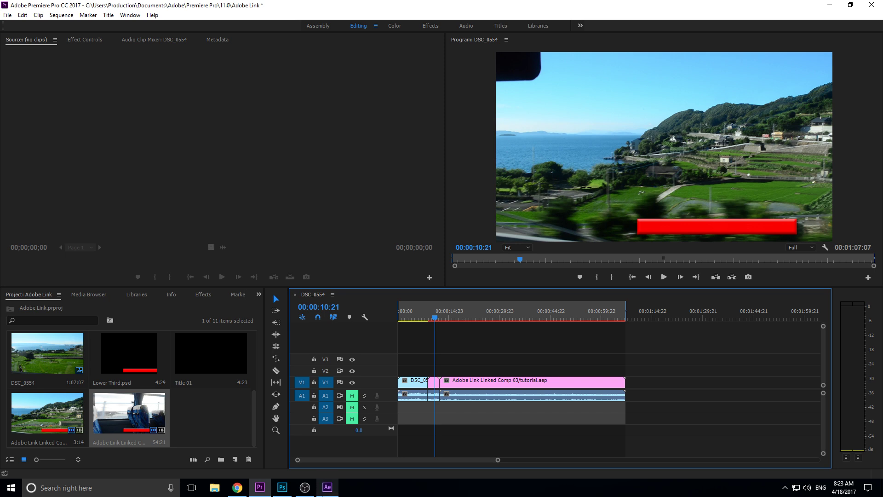
mouse_move(305, 491)
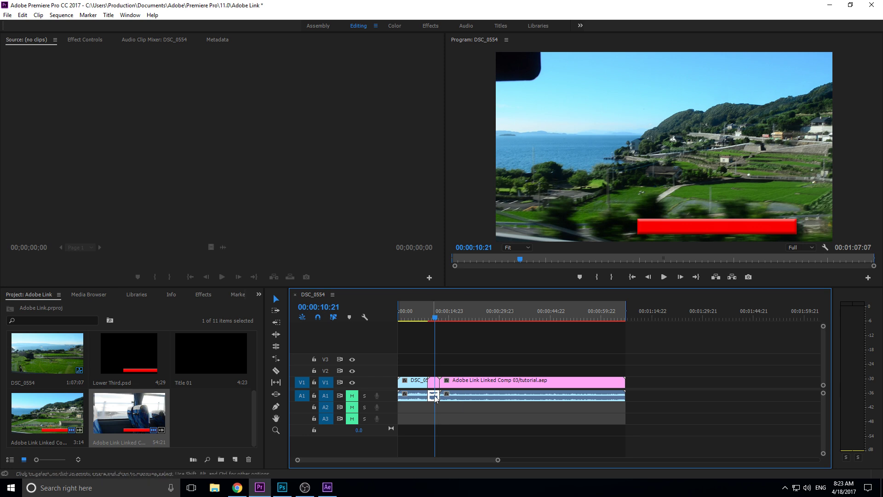
Send the short A1 audio clip to Adobe Audition and dock Audition to half the screen
click(203, 294)
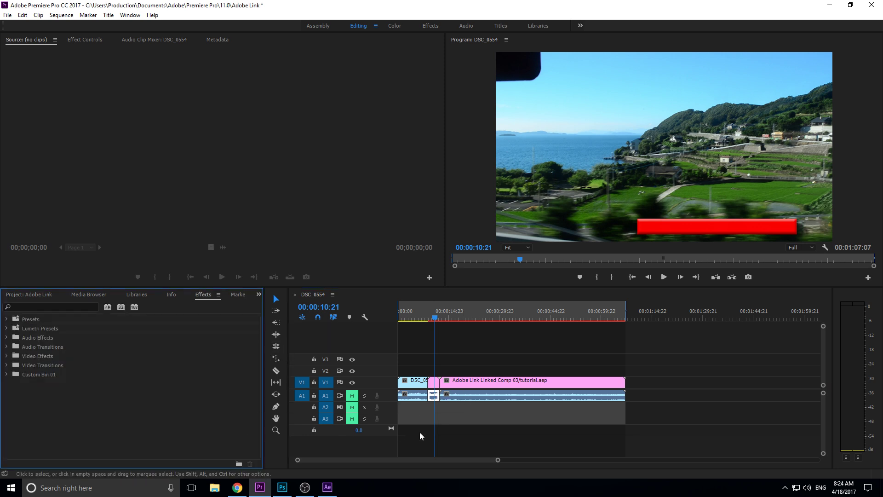
right_click(433, 395)
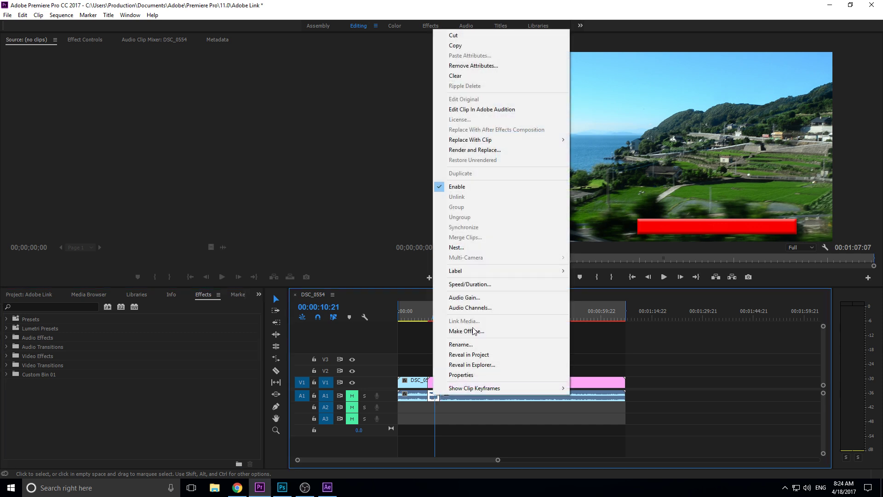
click(497, 109)
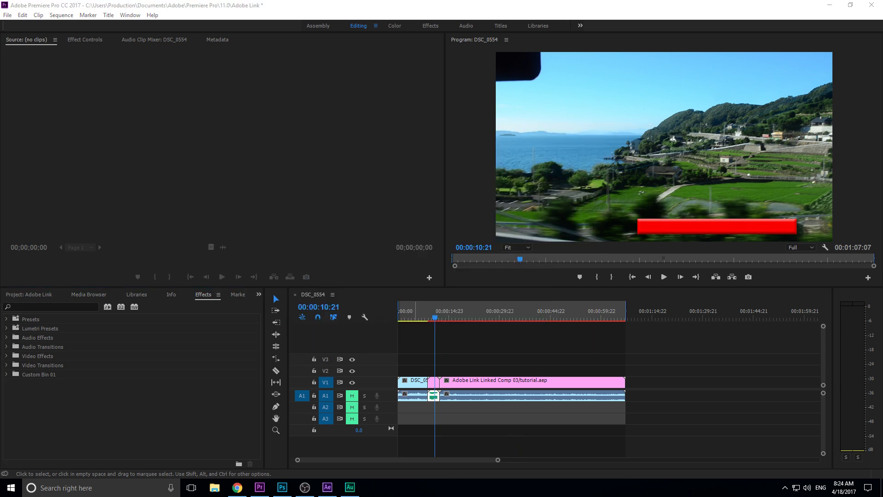
key(super+Left)
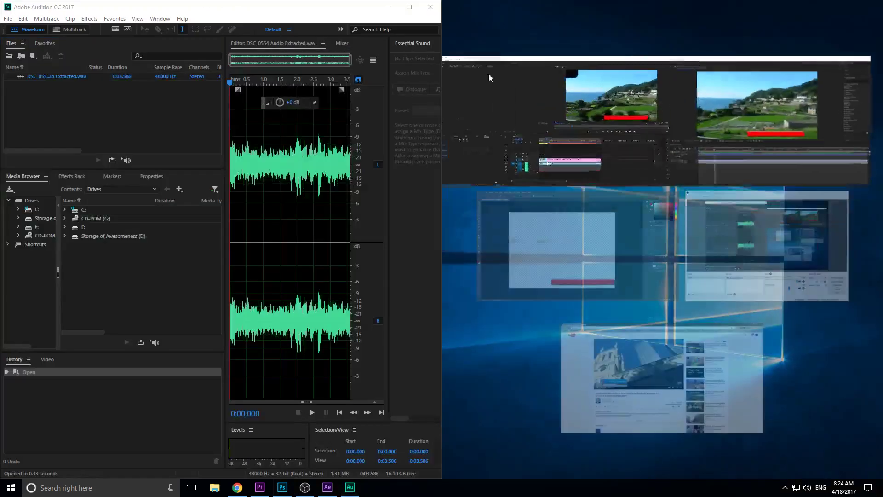
Enlarge the Audition window and boost the DSC_0554 Audio Extracted waveform by 7.2 dB
click(490, 76)
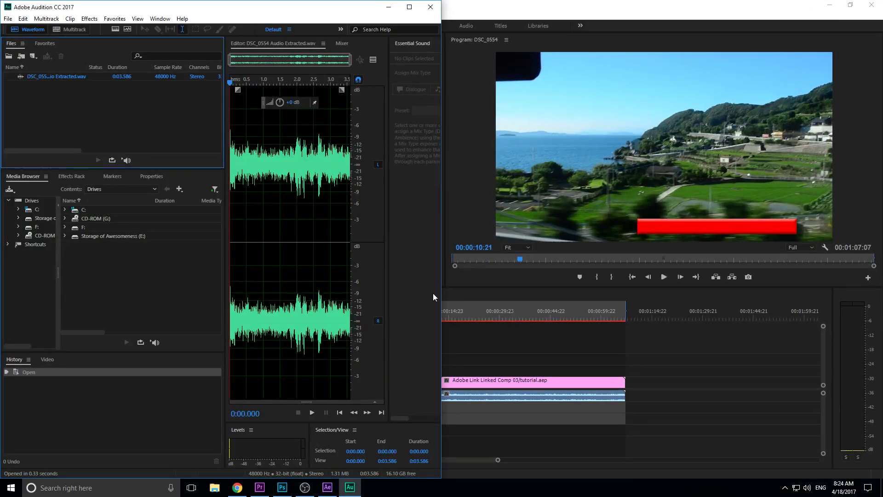
drag(299, 7, 479, 1)
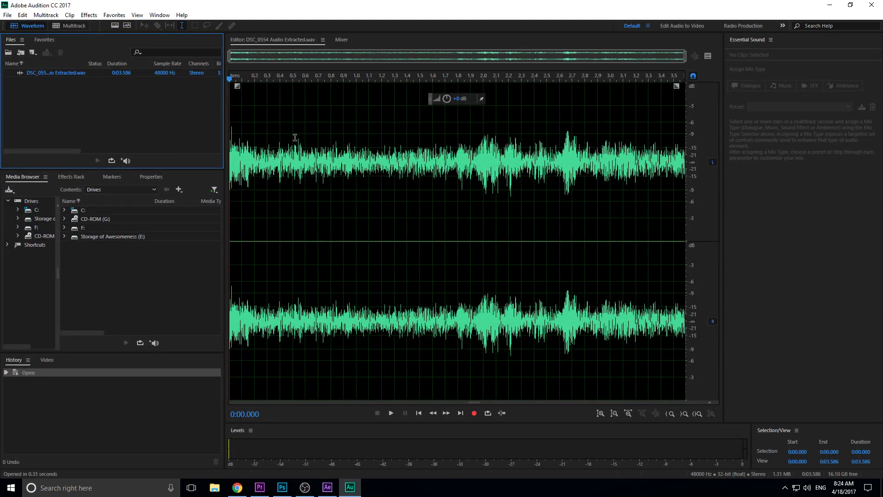
click(258, 129)
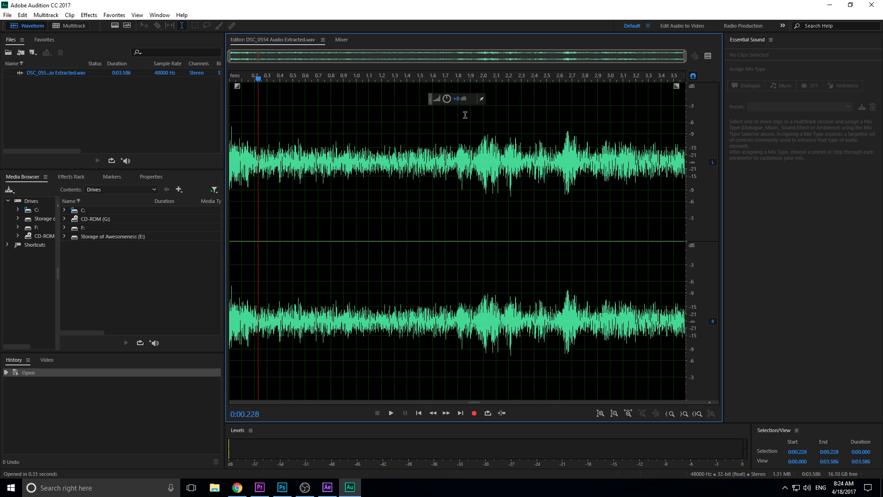
drag(458, 98, 473, 103)
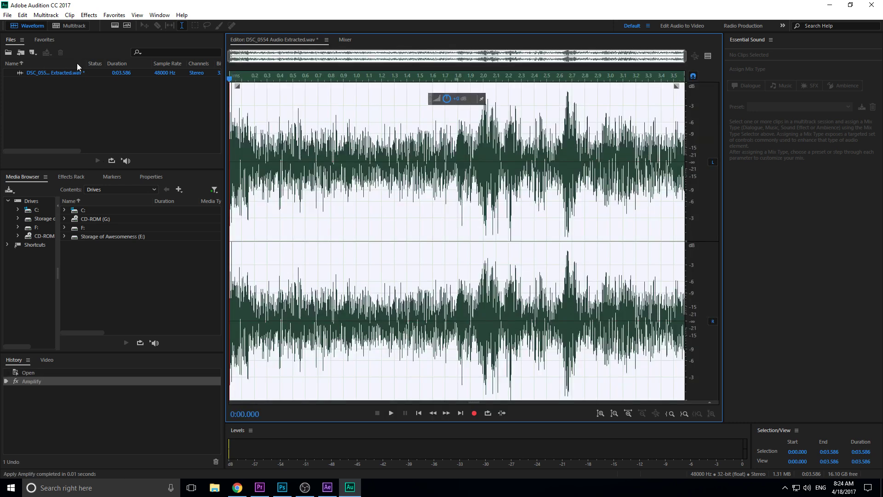
Apply the Delay and Echo > Delay effect, save the file, and minimize Audition
click(89, 14)
mouse_move(122, 138)
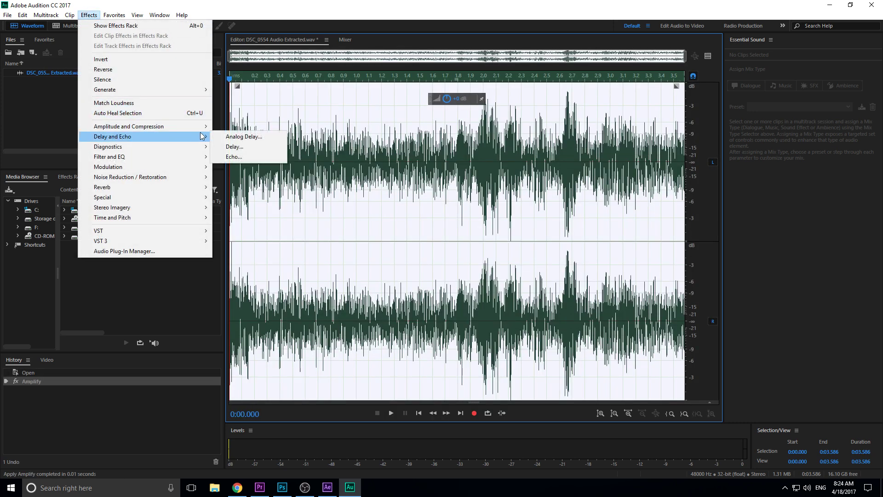
click(244, 146)
click(473, 329)
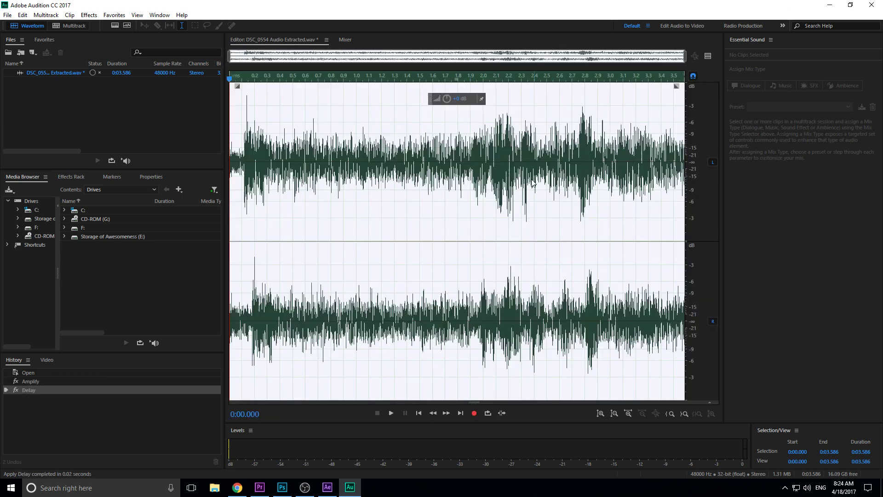
key(ctrl+s)
click(829, 5)
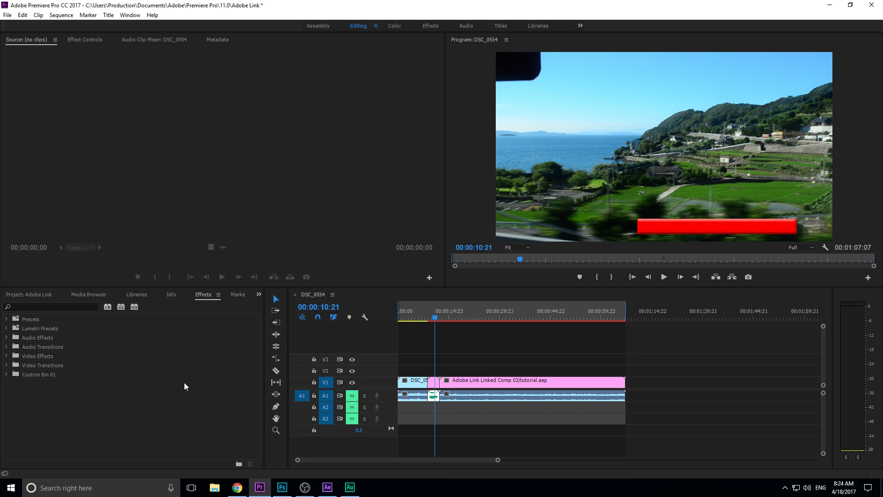
Show the project bin's clips and refresh the A1 clip to the edited DSC_0554 Audio Extracted audio
click(74, 295)
click(50, 297)
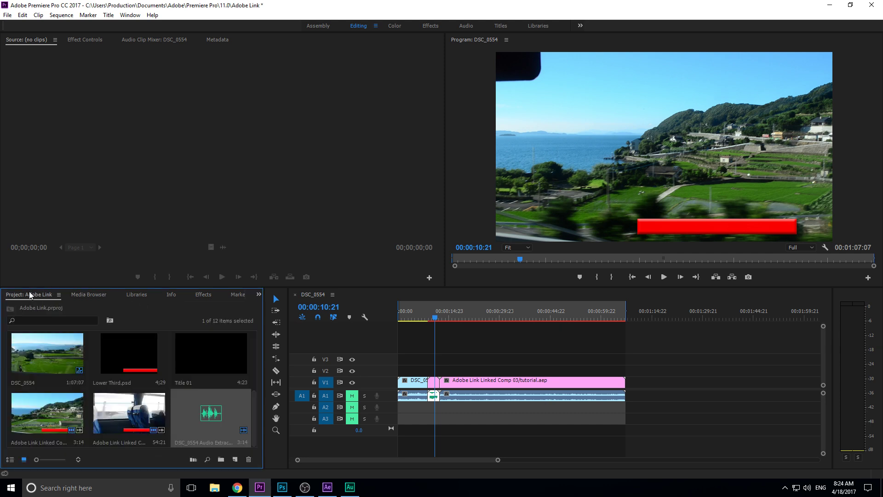
click(435, 398)
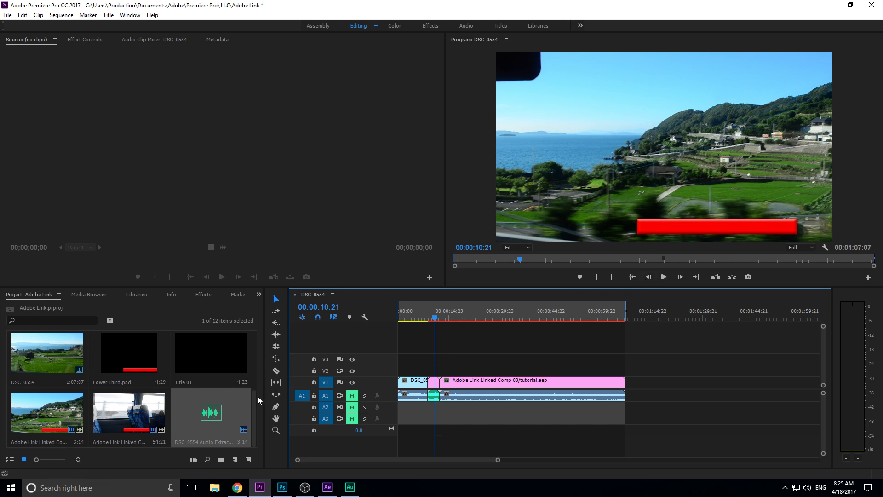
click(169, 450)
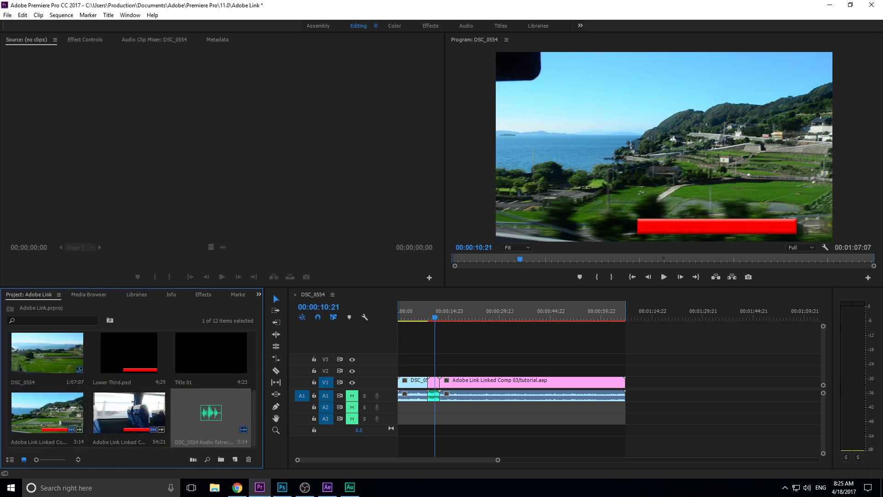
click(110, 370)
scroll(112, 378, up, 1)
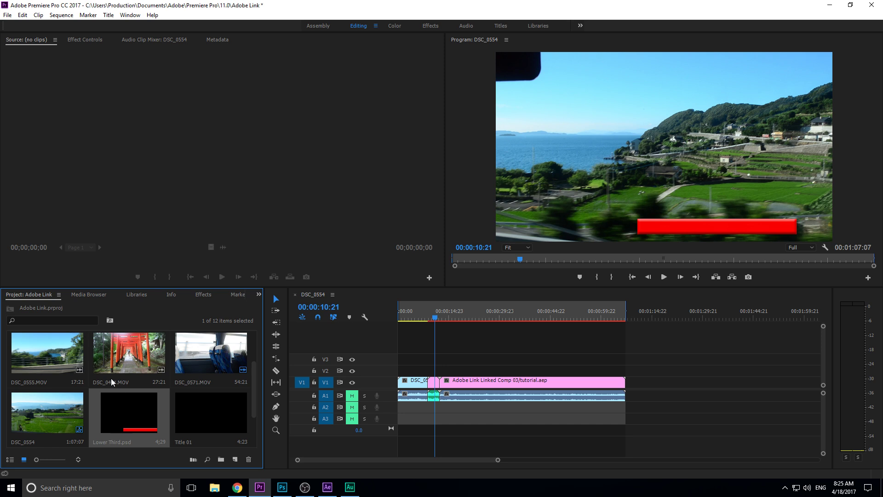
scroll(123, 377, down, 1)
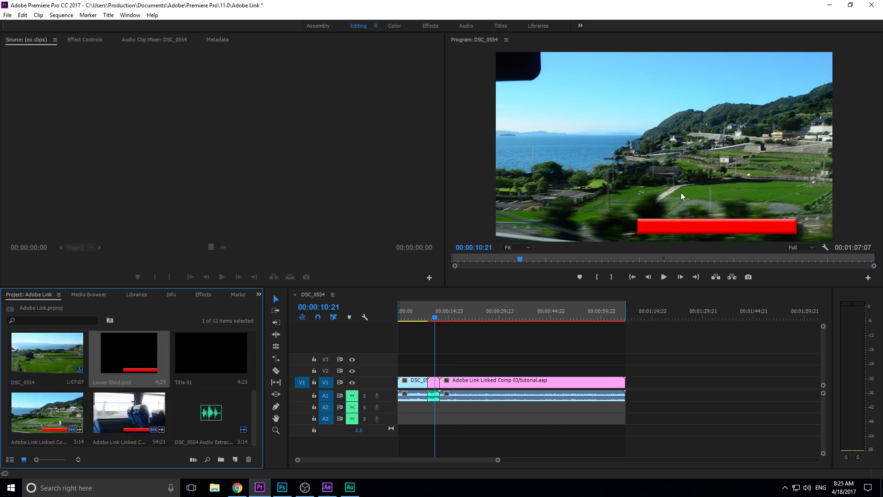